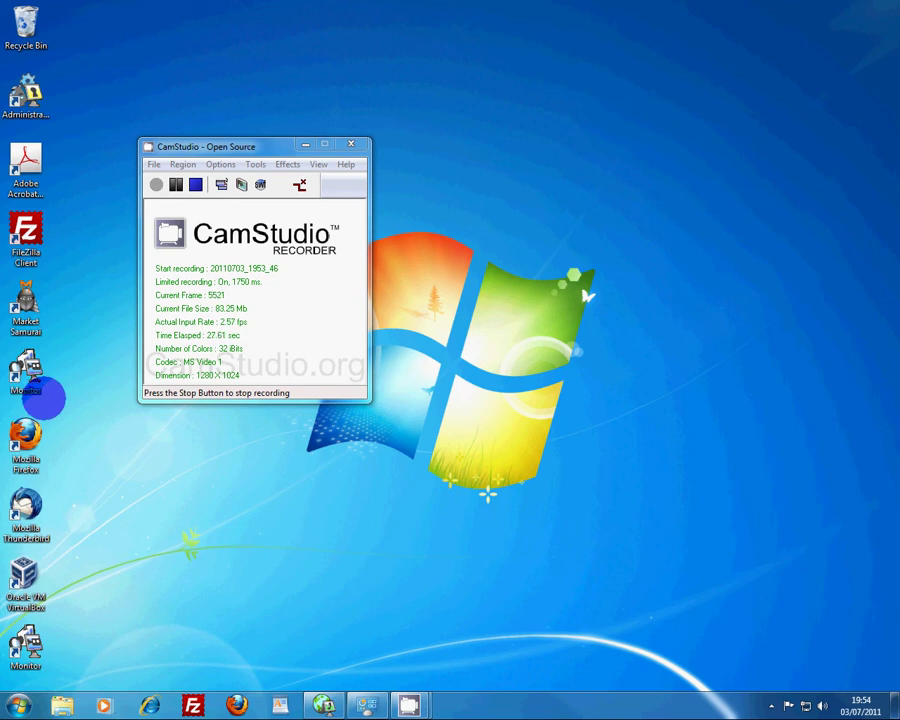
Launch XProtect Administrator from the Start menu, showing cameras 211A and Axis 205-01
left_click(18, 704)
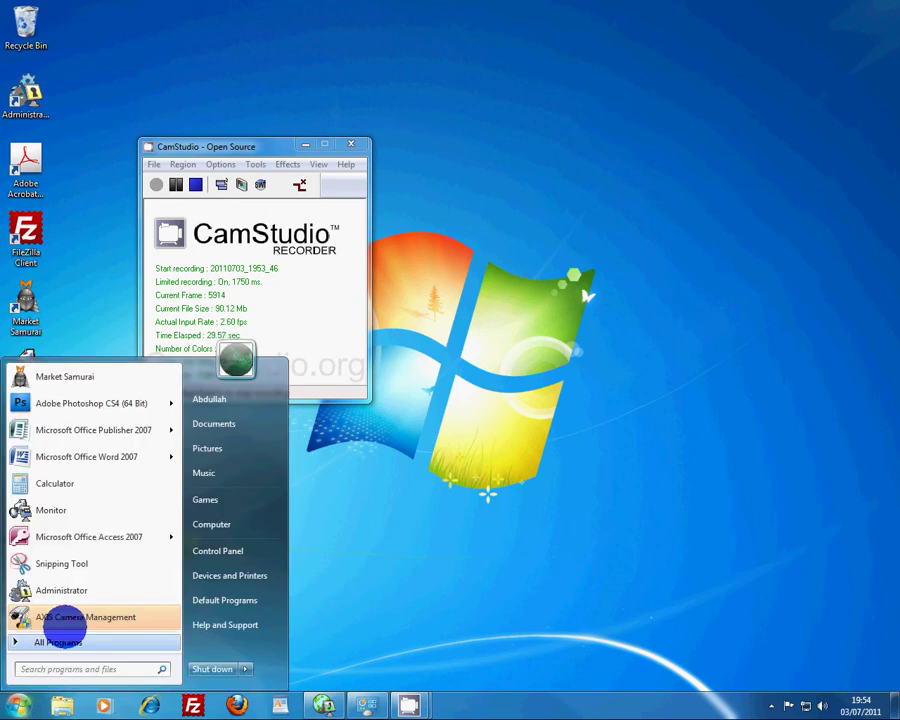
left_click(60, 589)
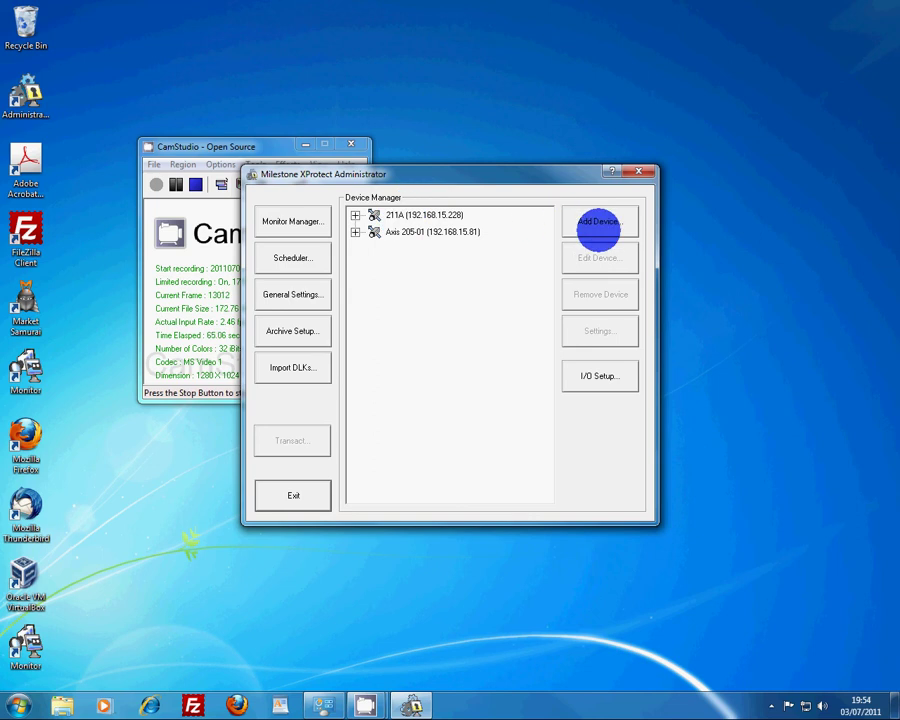
left_click(598, 221)
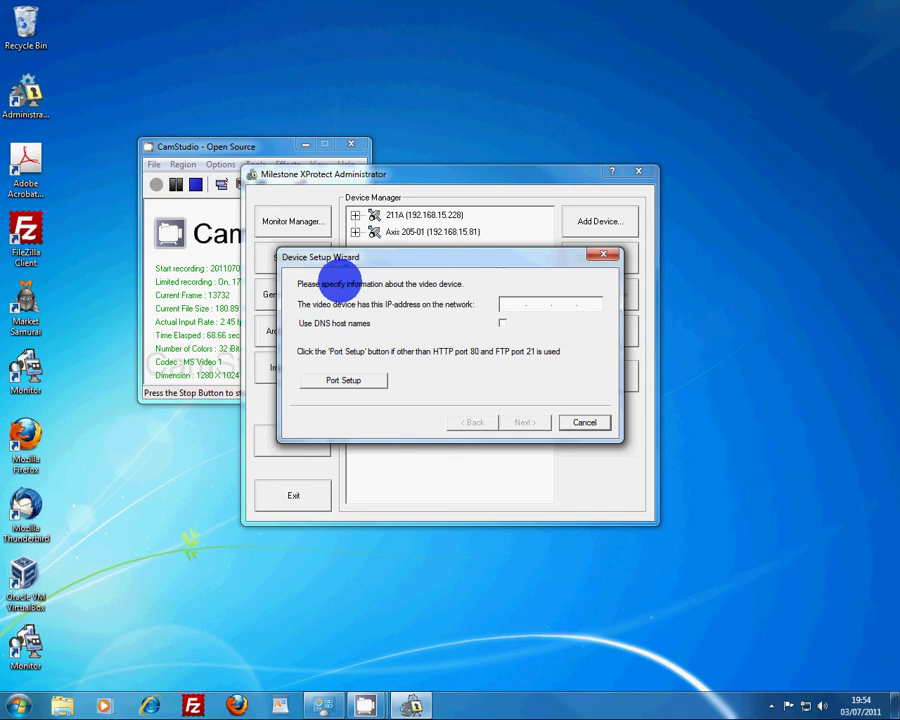
left_click(522, 305)
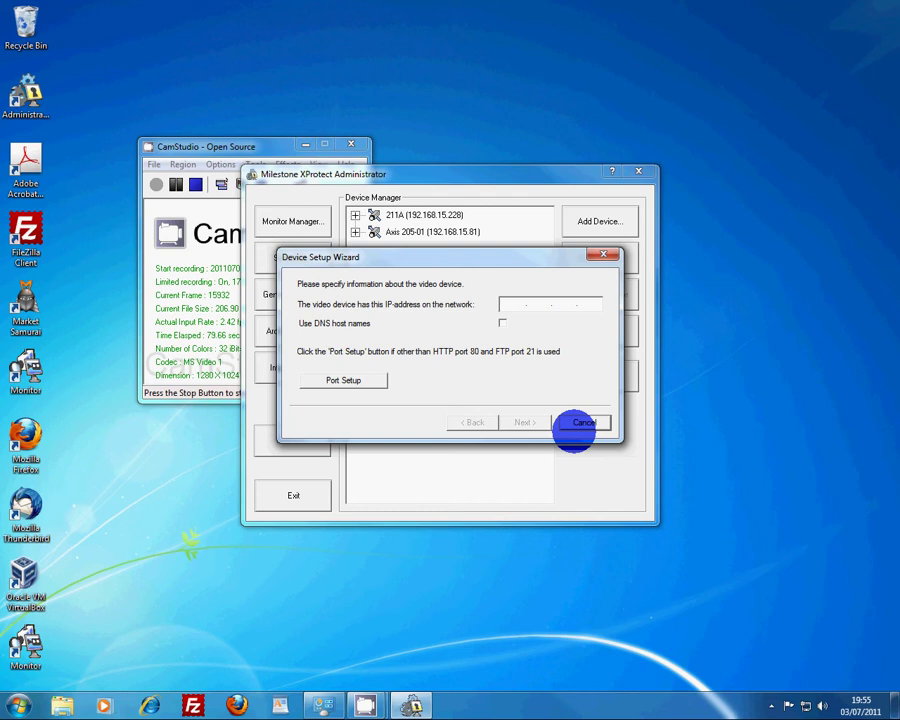
left_click(583, 421)
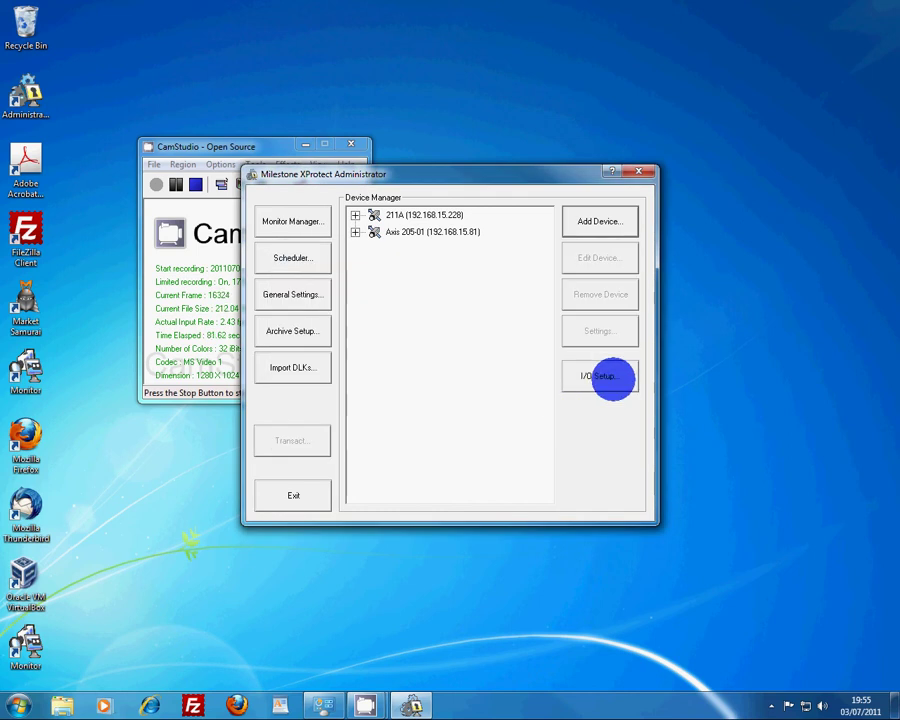
left_click(612, 377)
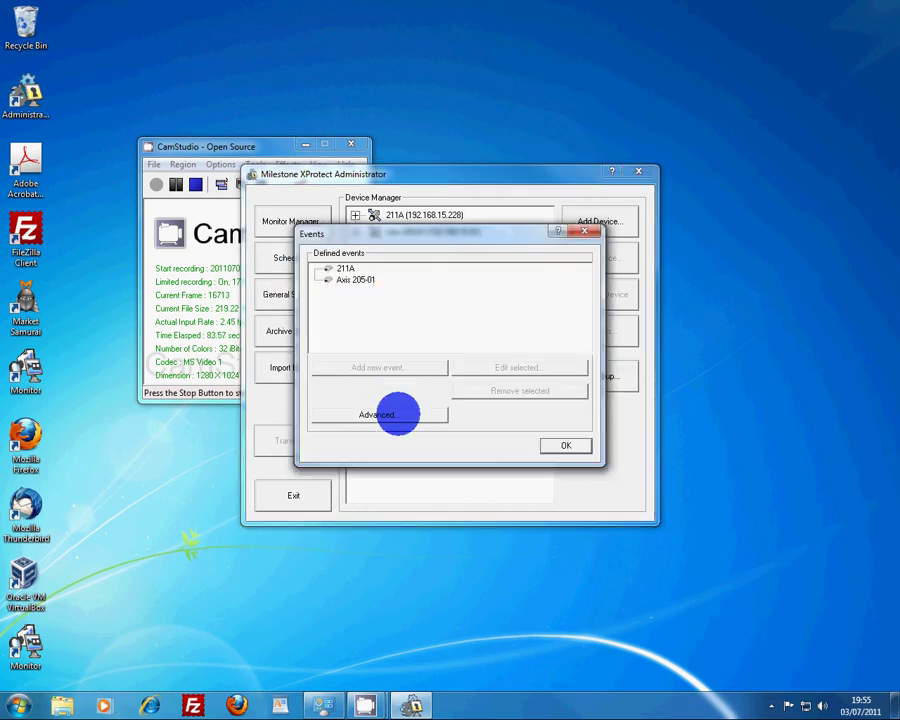
left_click(396, 413)
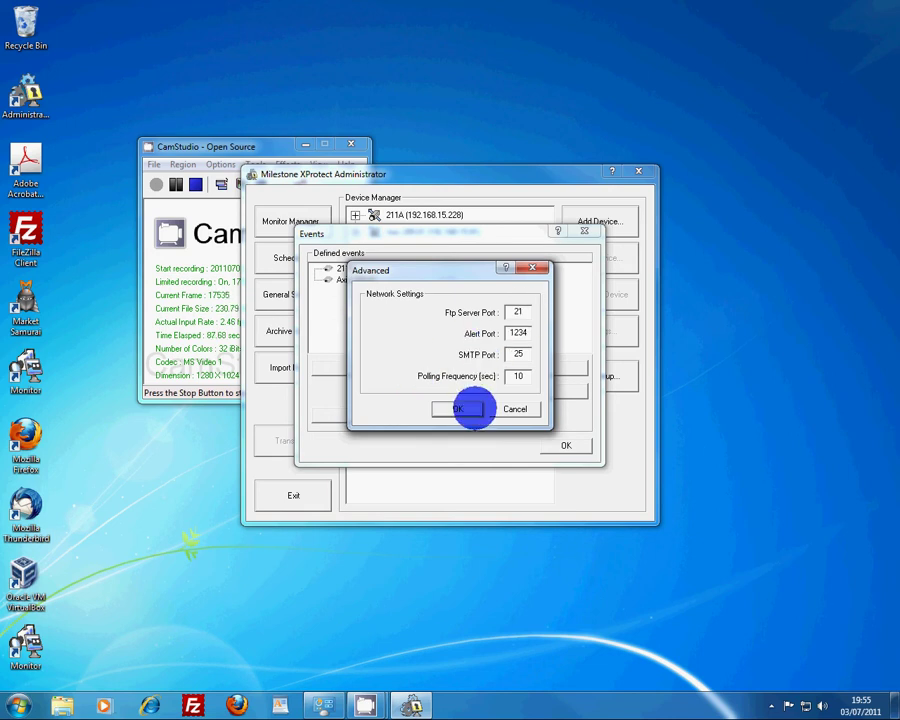
left_click(469, 407)
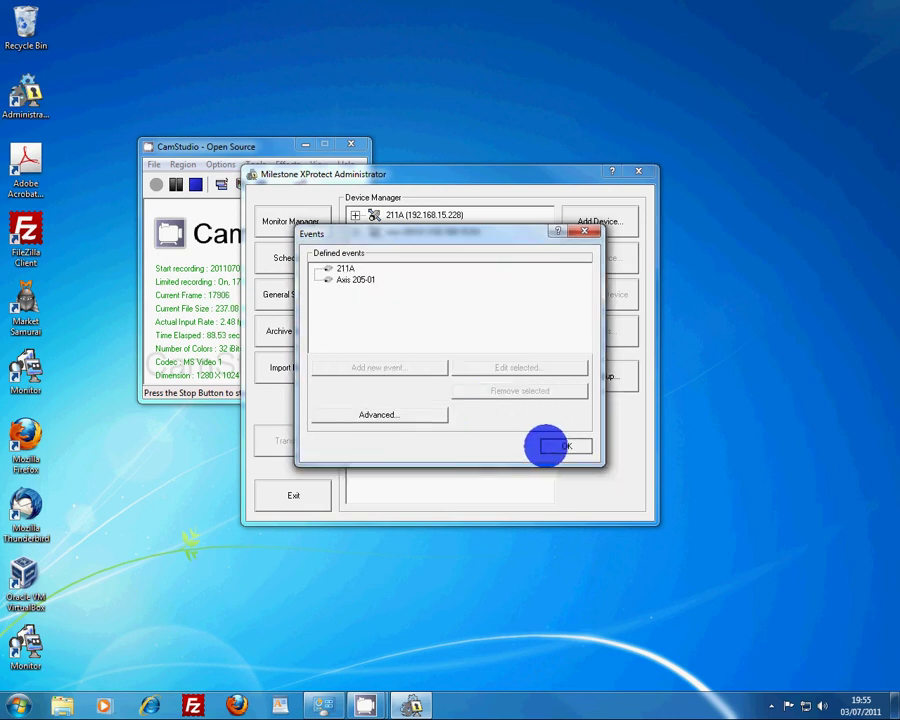
left_click(547, 445)
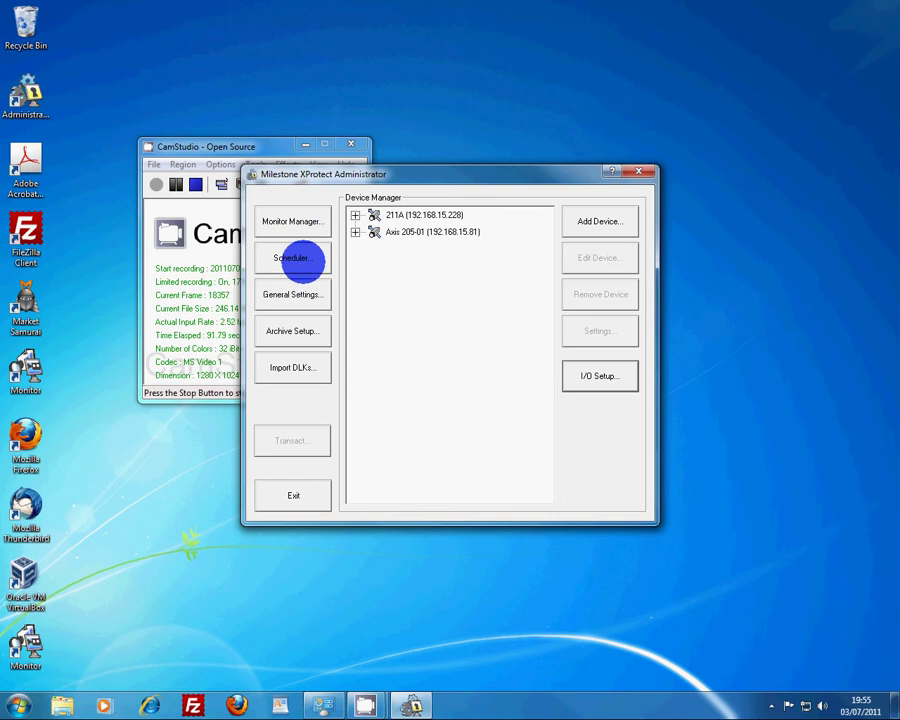
left_click(300, 262)
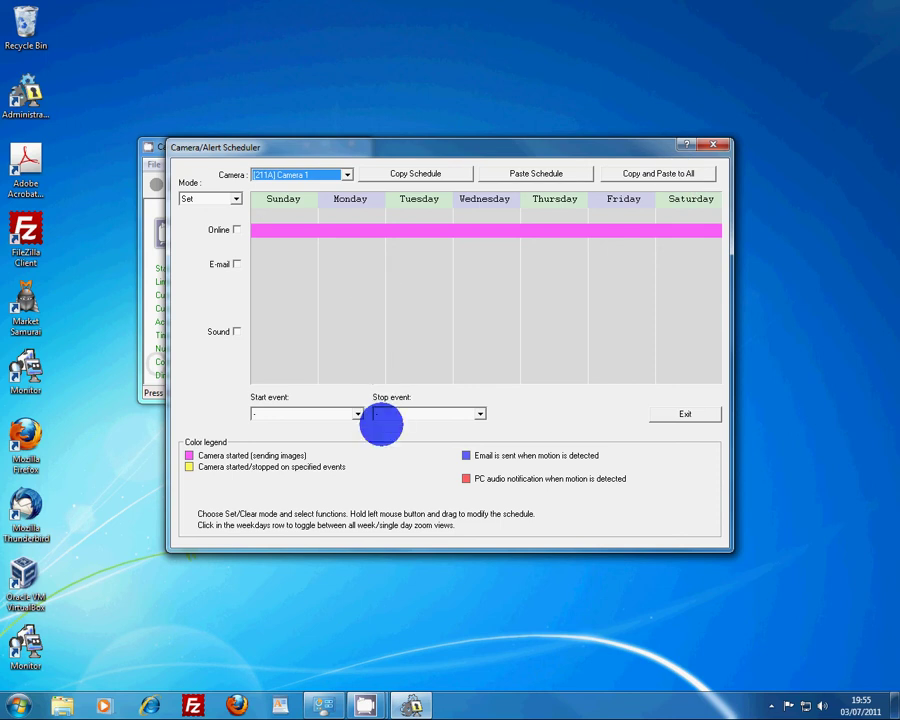
left_click(356, 413)
left_click(479, 413)
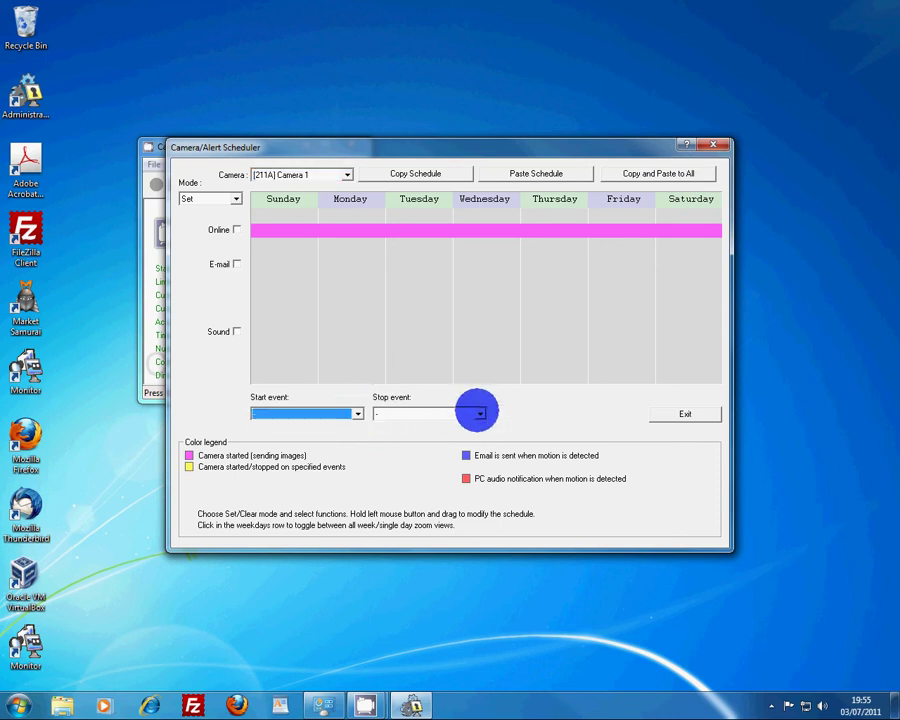
left_click(480, 413)
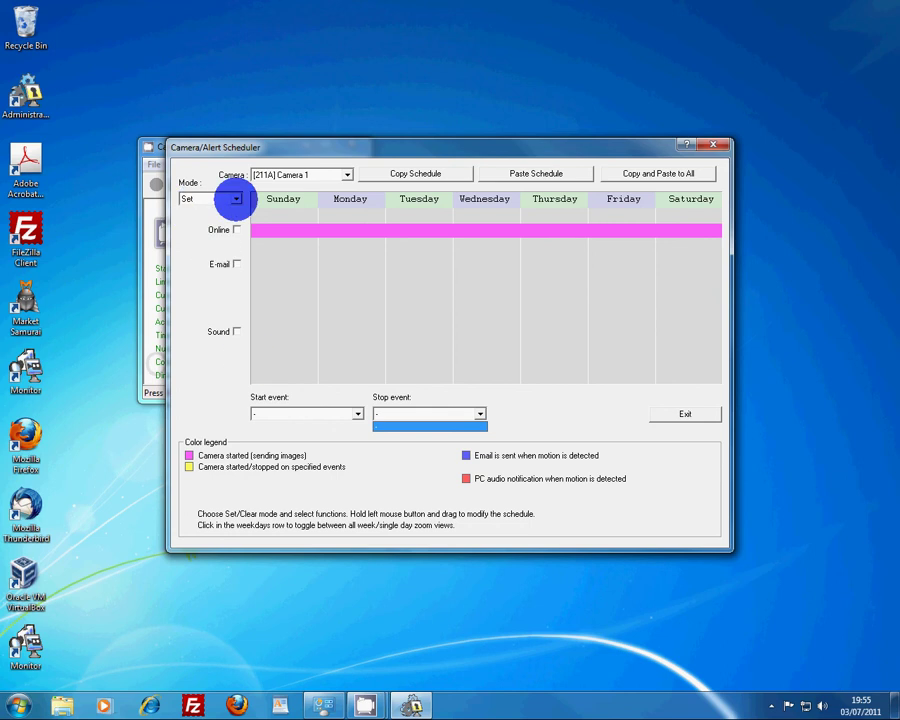
left_click(235, 198)
left_click(235, 198)
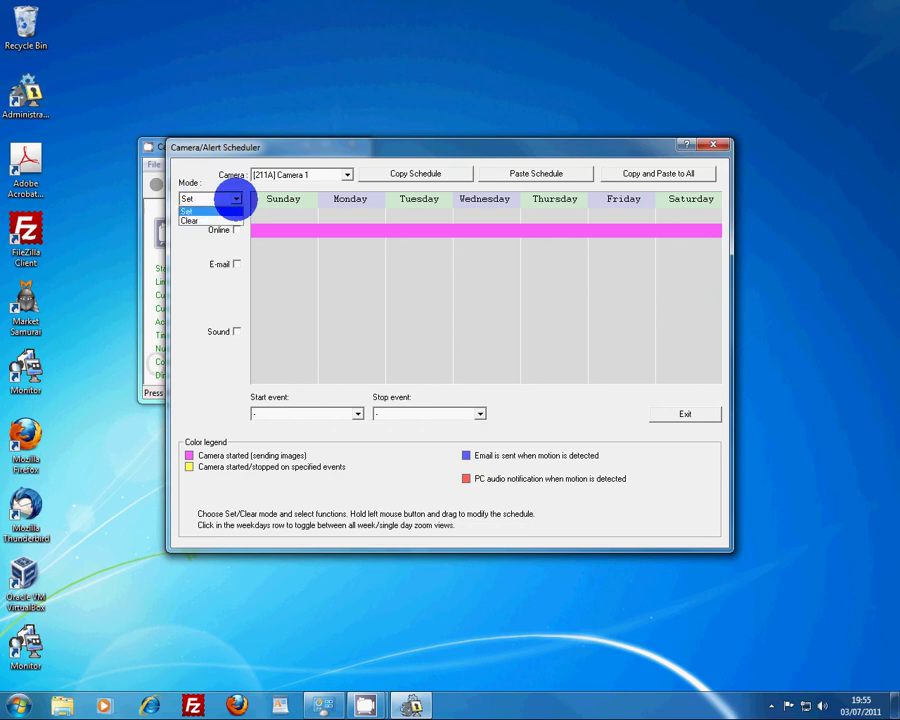
left_click(238, 200)
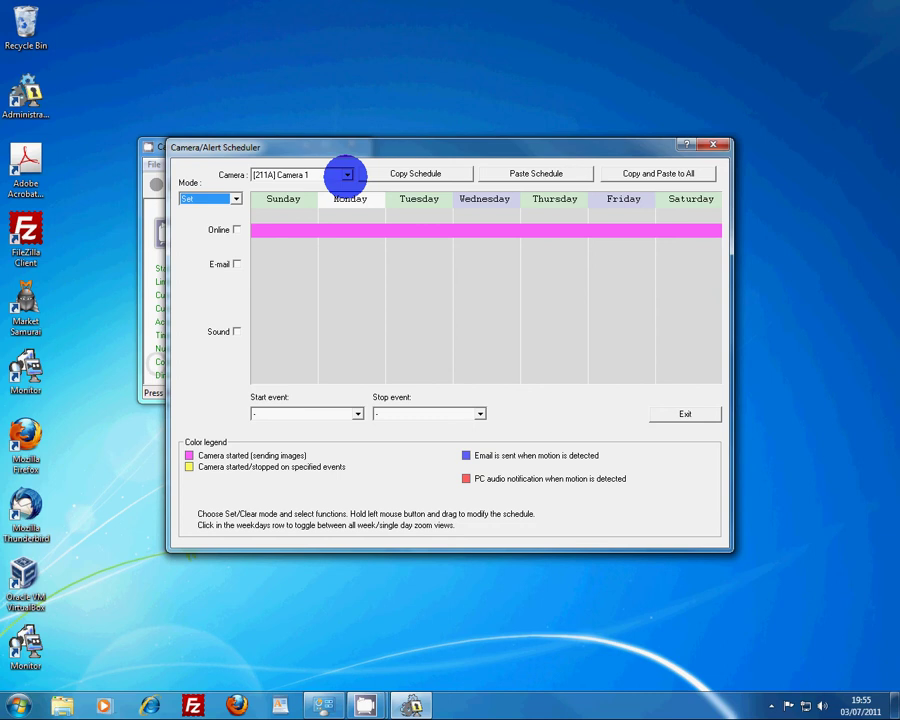
left_click(344, 175)
left_click(344, 175)
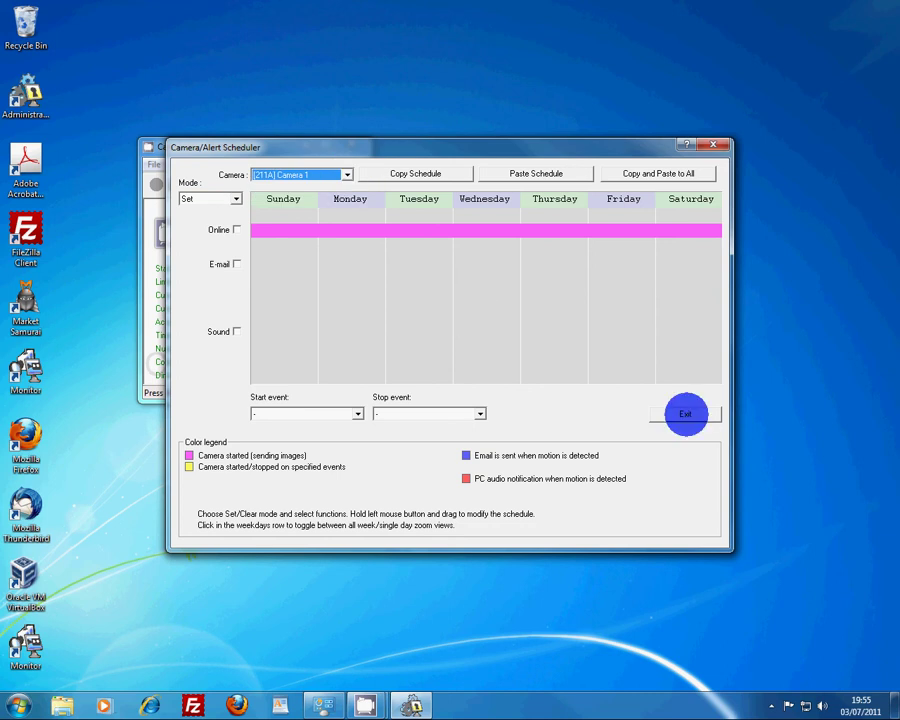
left_click(685, 414)
left_click(301, 295)
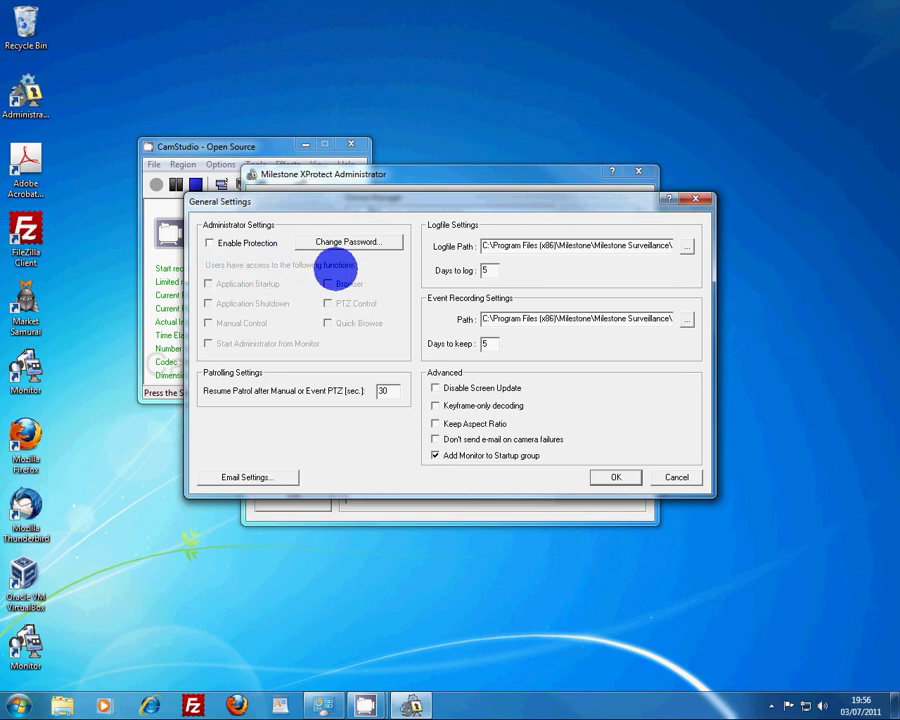
left_click(209, 243)
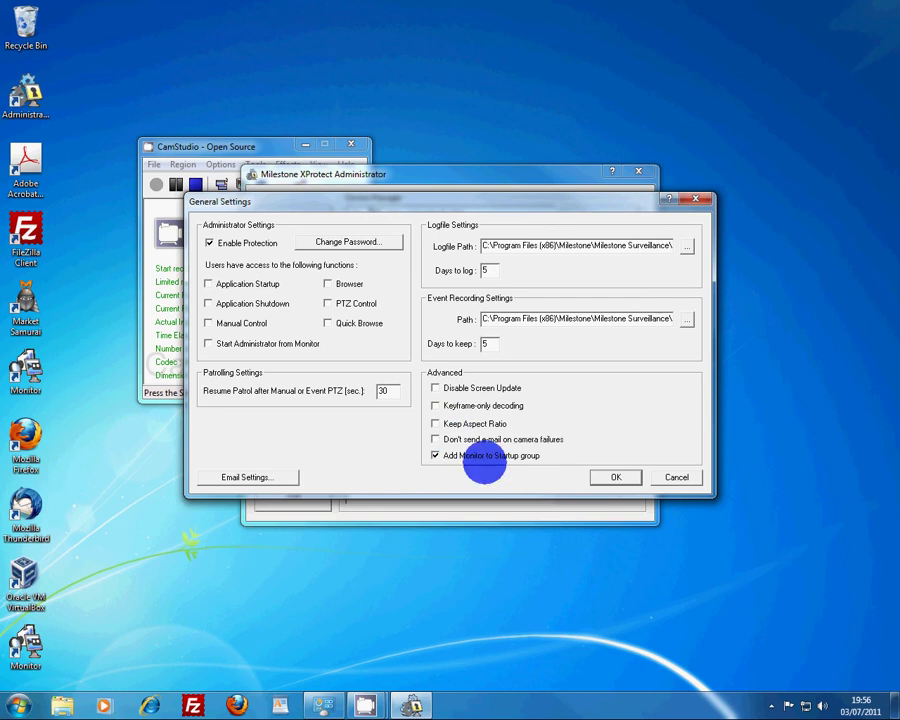
left_click(266, 478)
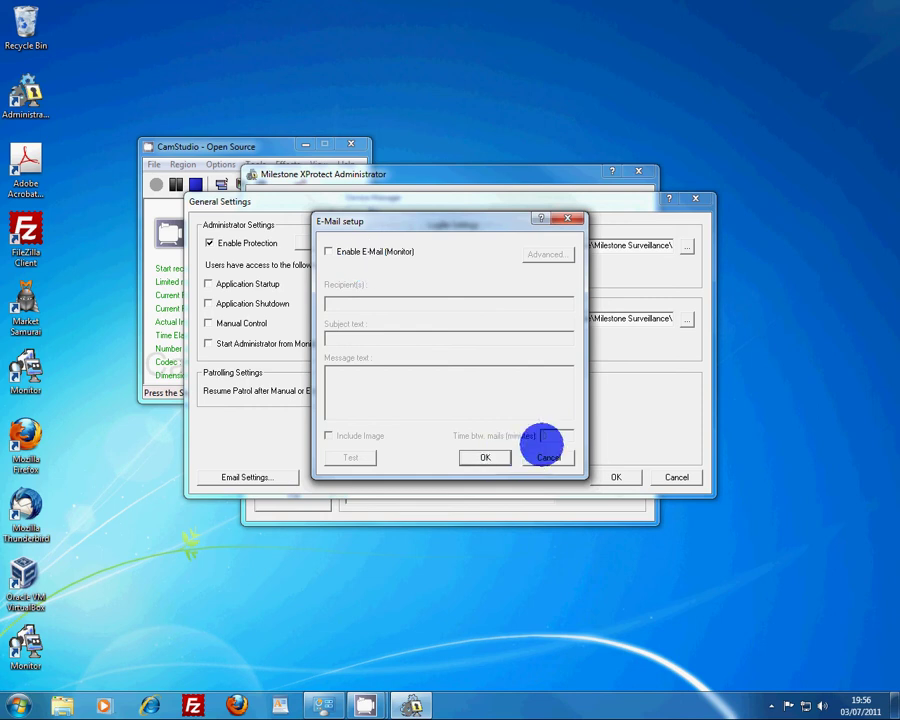
left_click(547, 456)
left_click(676, 477)
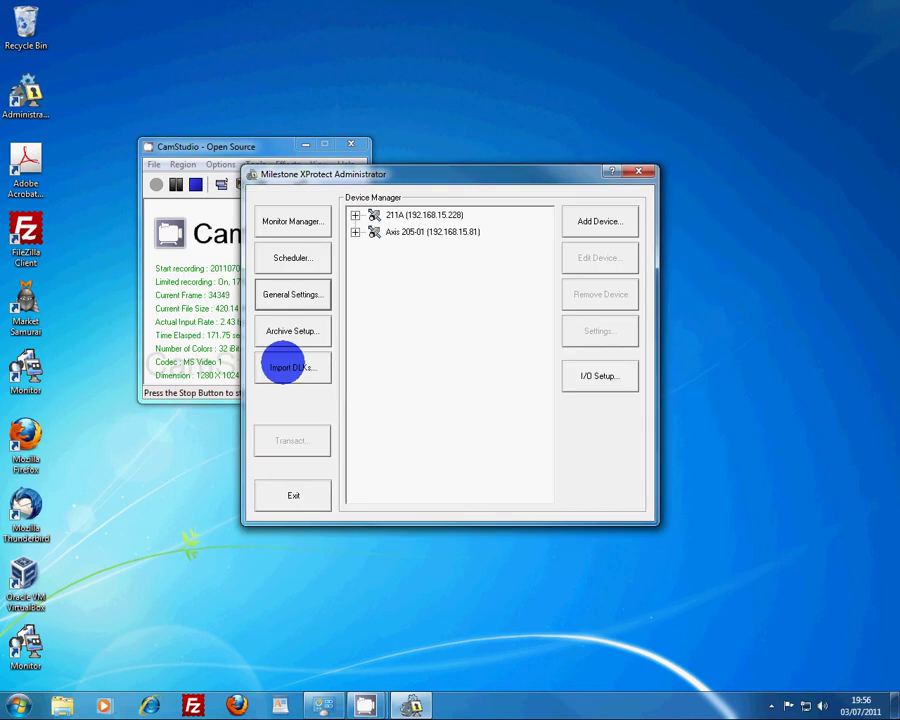
Open Archive setup and tick archiving, then cancel so nothing is saved
left_click(284, 330)
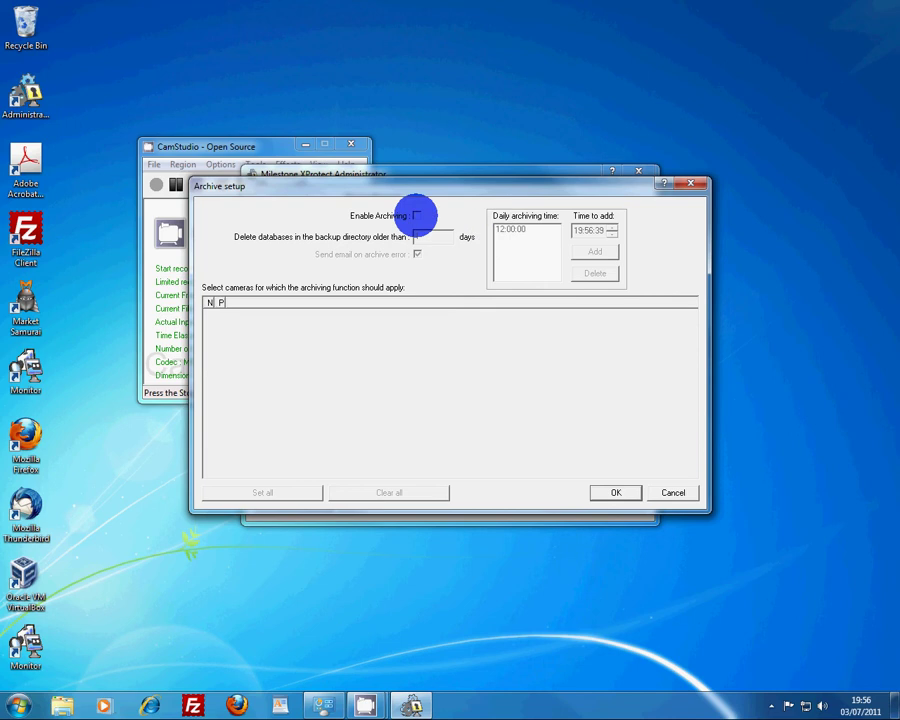
left_click(416, 215)
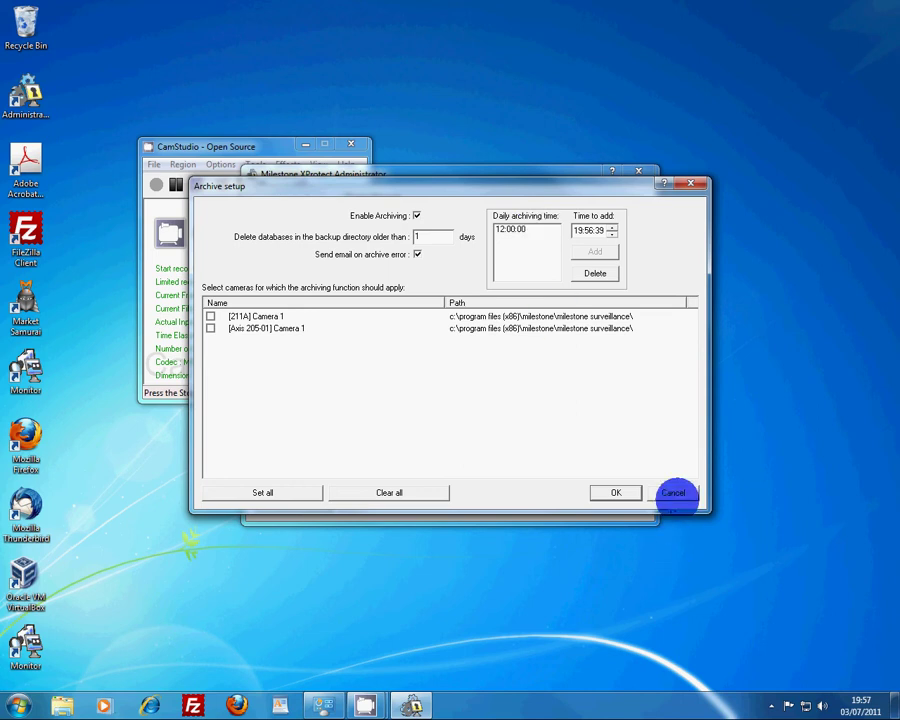
left_click(674, 492)
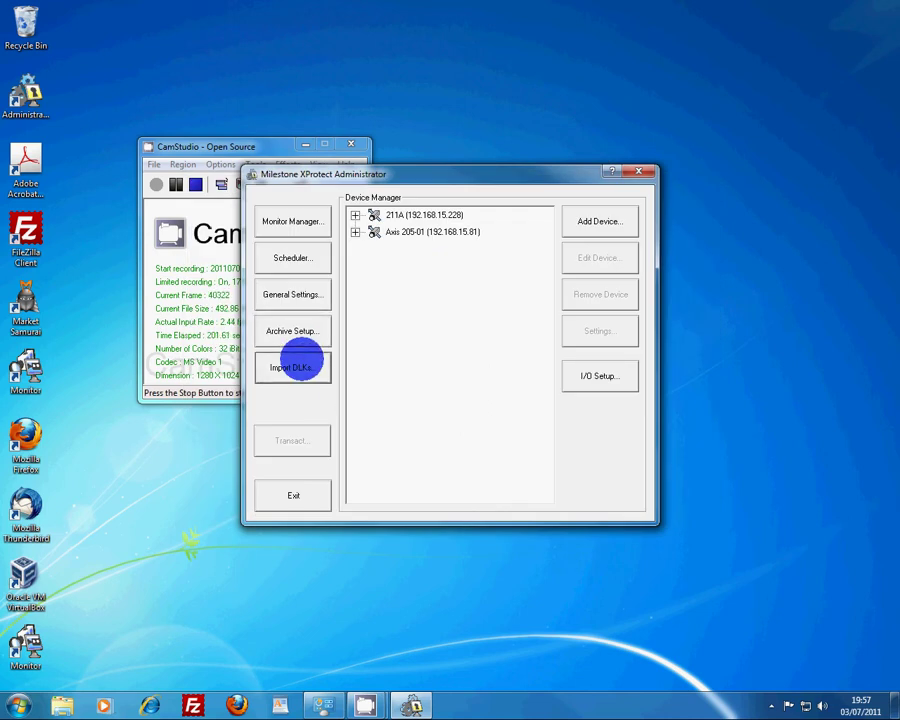
Open the Import DLKs file picker on the DLKs folder
left_click(299, 360)
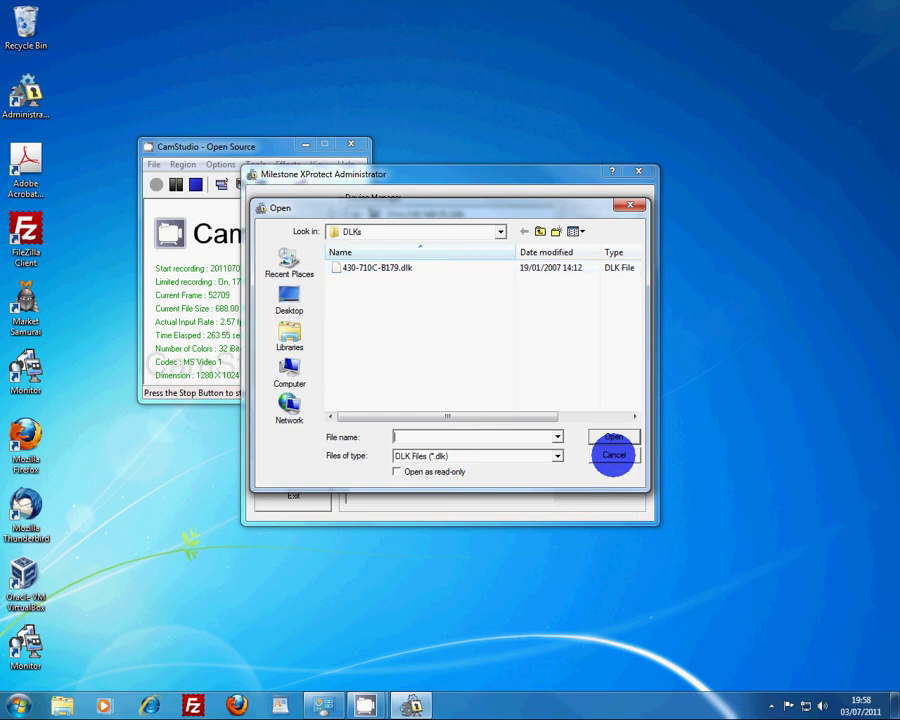
Cancel the licence import, then accept the 2 x 2 Monitor Manager layout with both cameras
left_click(613, 455)
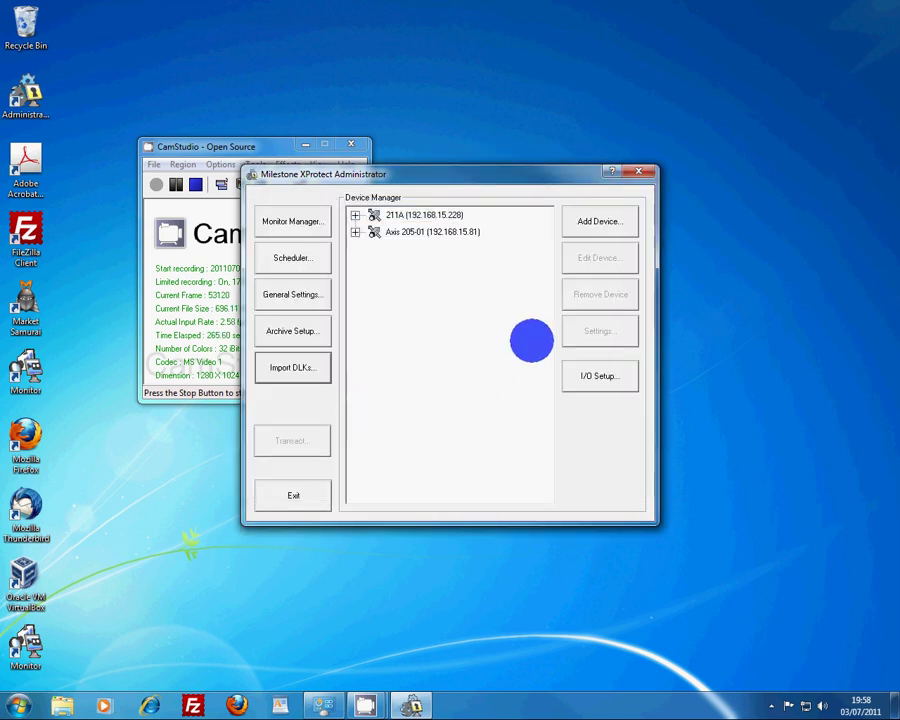
left_click(294, 221)
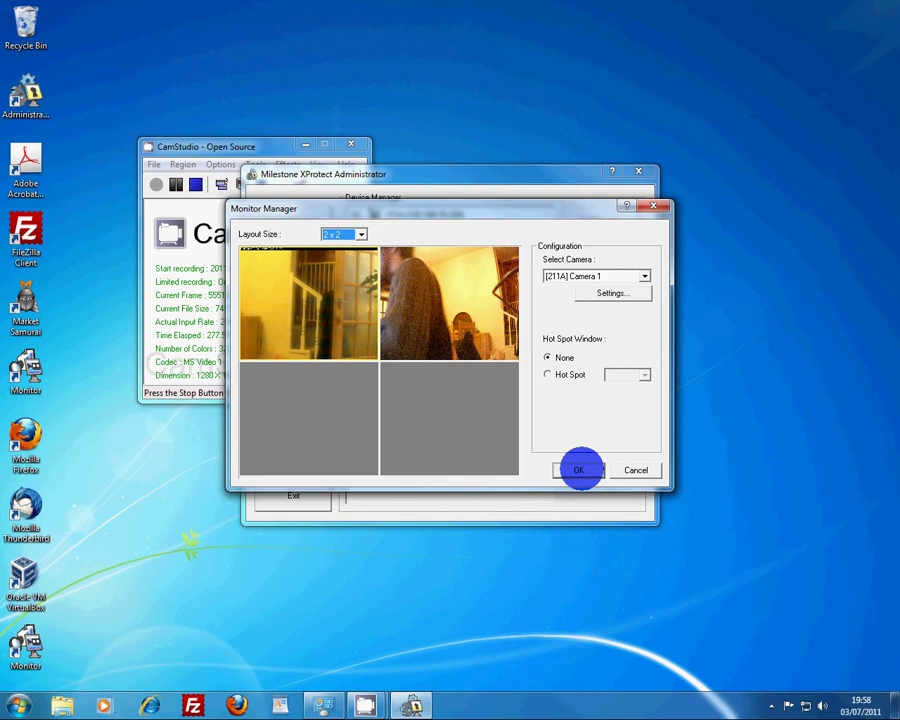
left_click(579, 470)
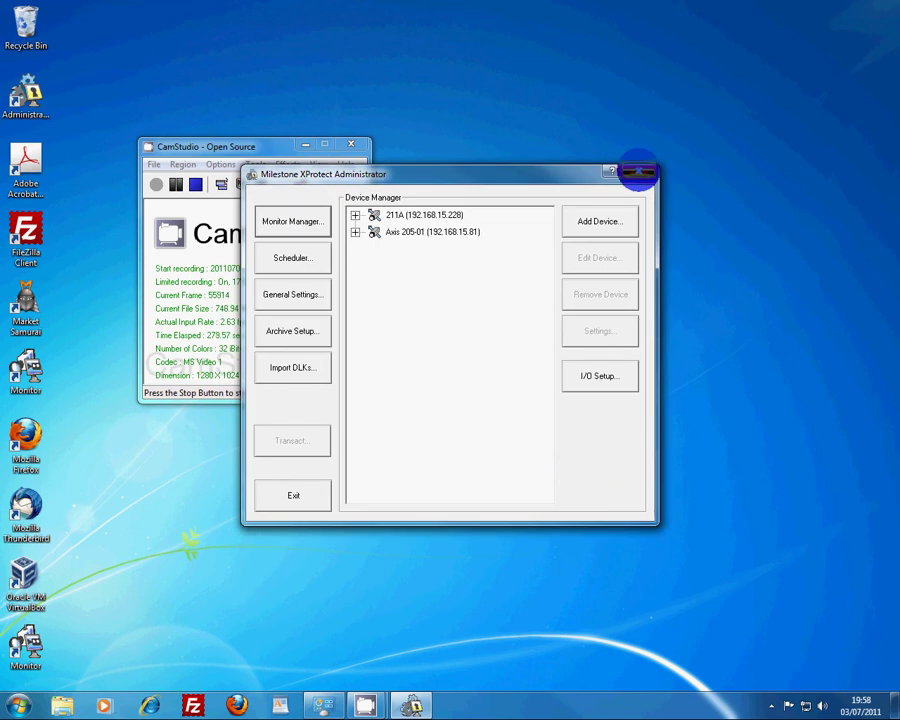
Close Administrator, then reopen and close it from Monitor to reload the configuration
left_click(638, 172)
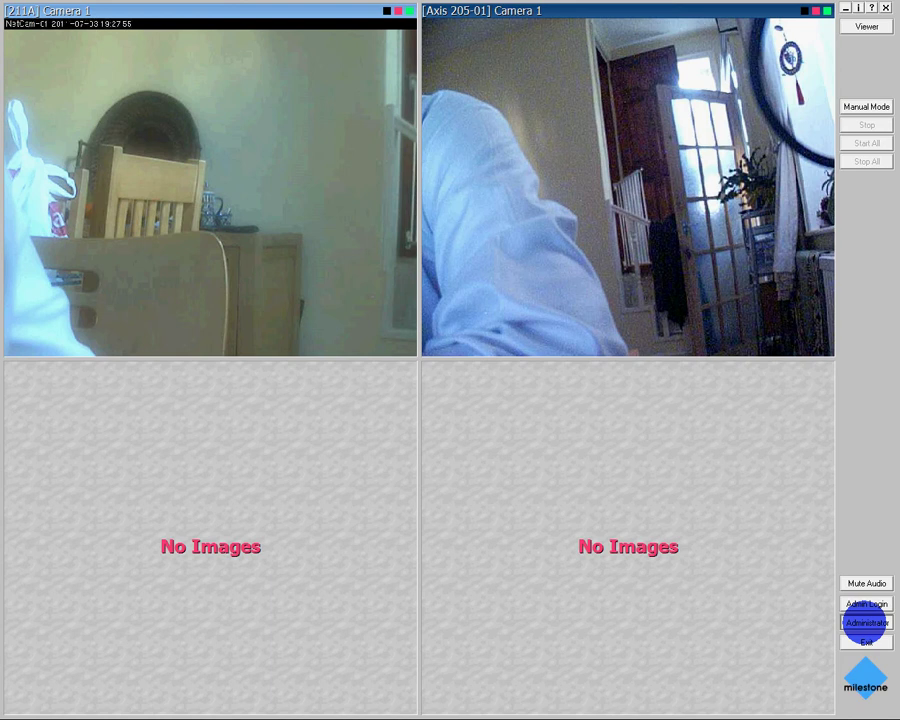
left_click(866, 622)
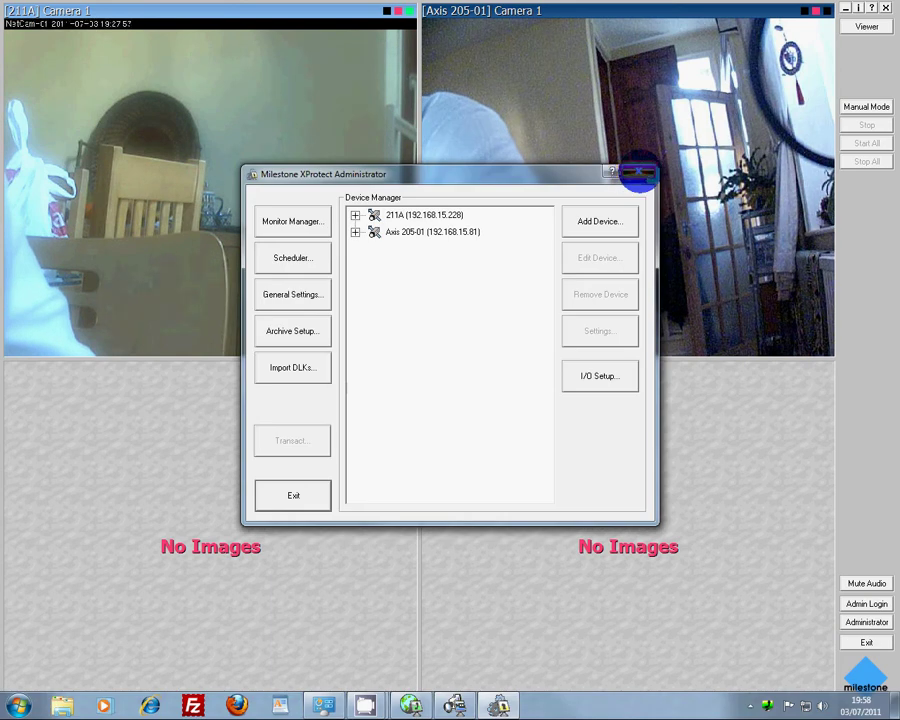
left_click(641, 176)
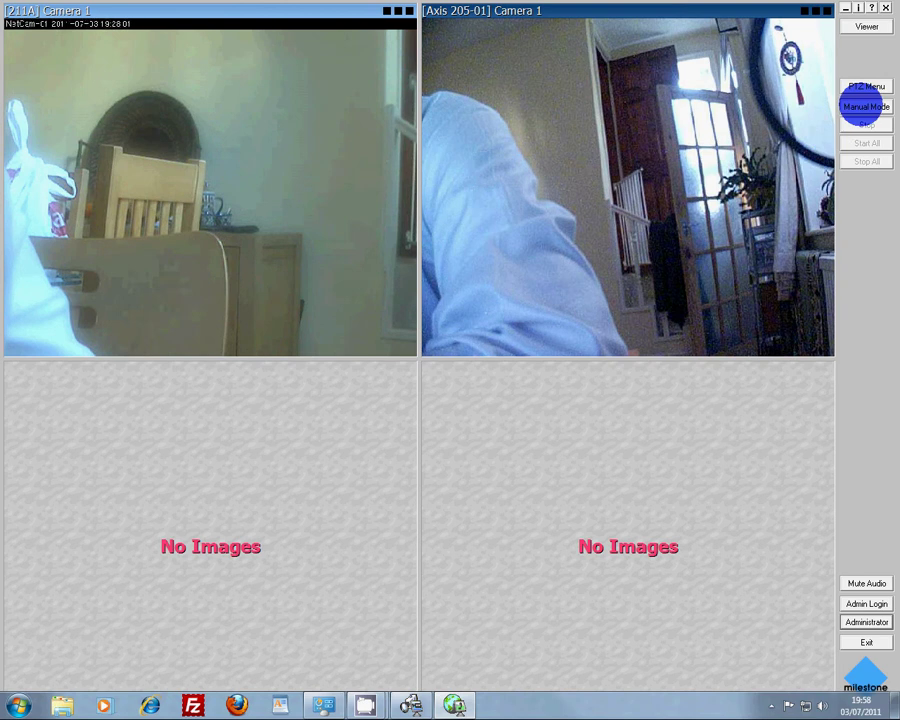
Switch Monitor to manual mode, show PTZ controls, and open the Viewer on Camera 1 footage
left_click(865, 106)
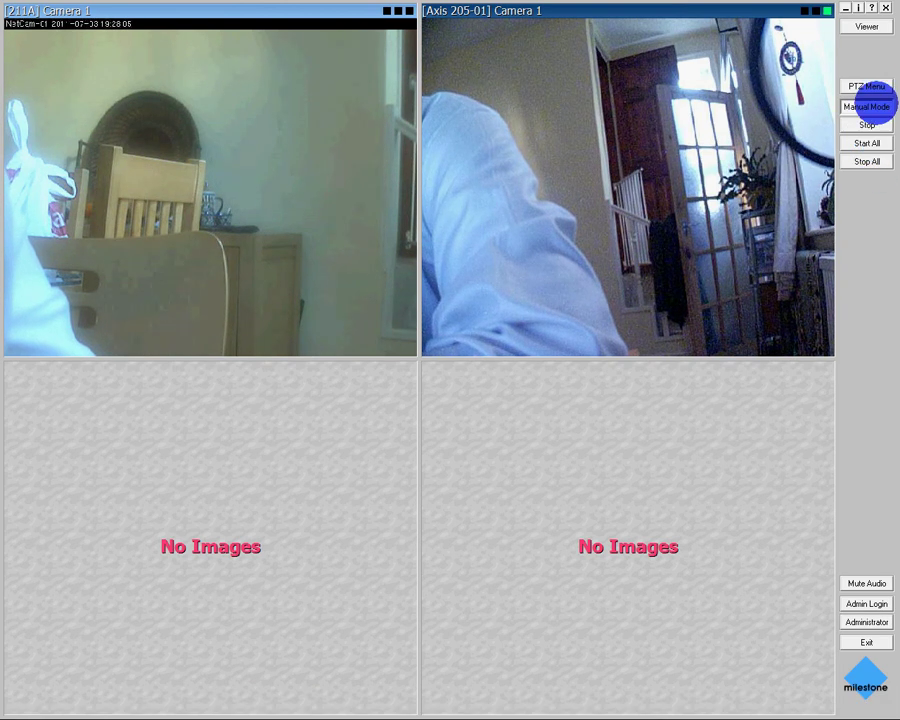
left_click(870, 84)
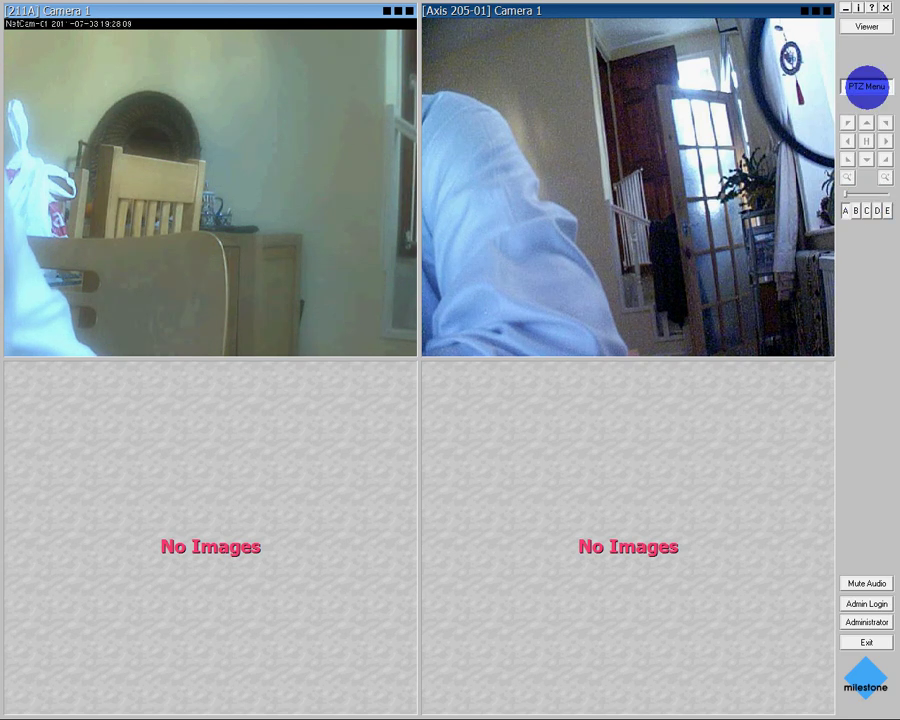
left_click(864, 26)
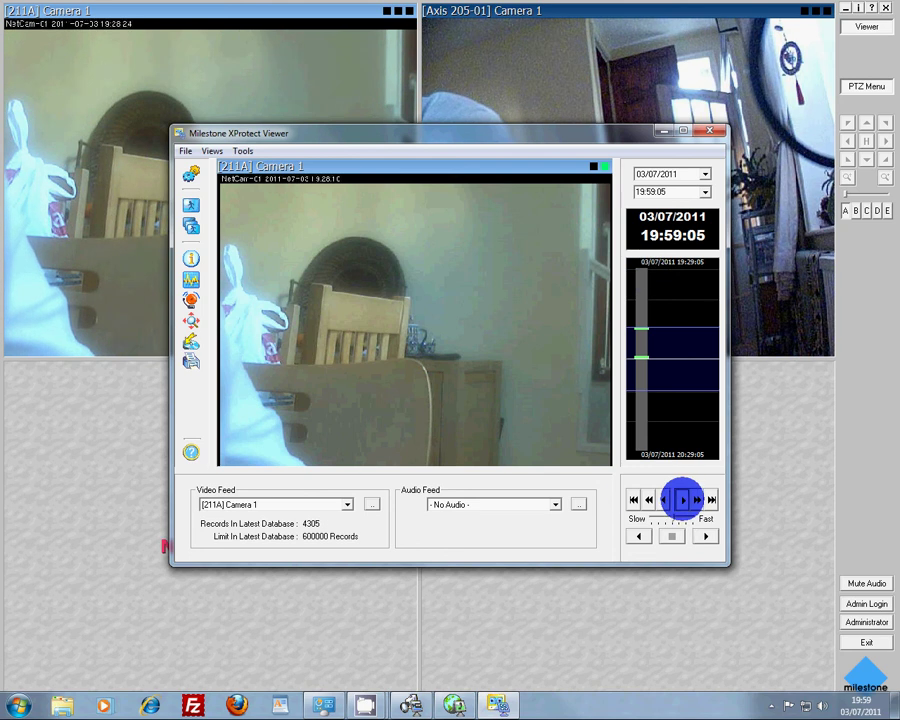
Play Camera 1 footage to 19:59:18, then show the 1 x 1 layout and 1-hour timeline settings
left_click(683, 499)
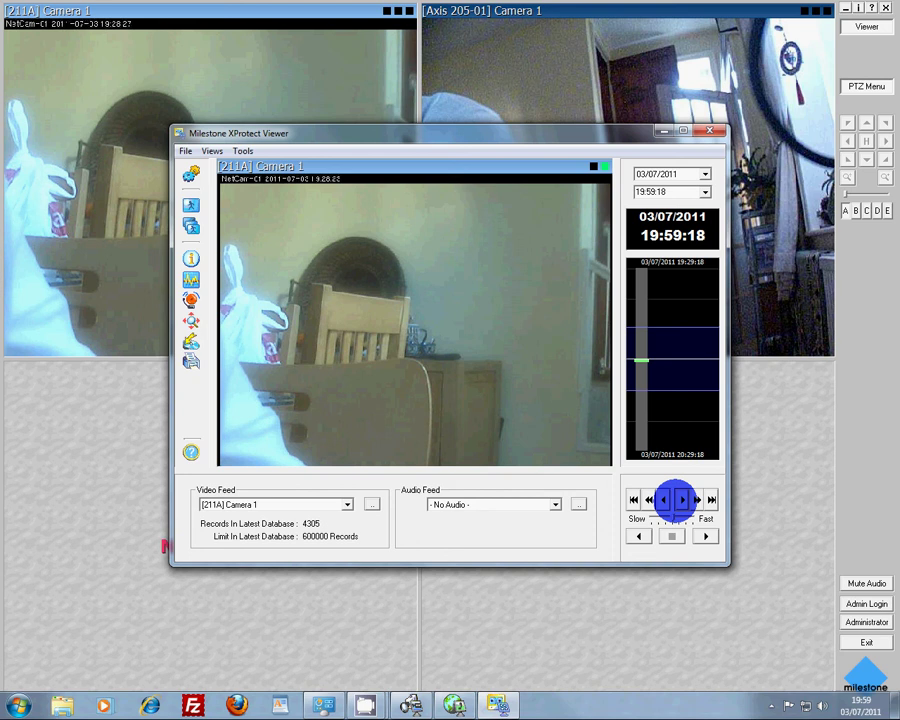
left_click(663, 499)
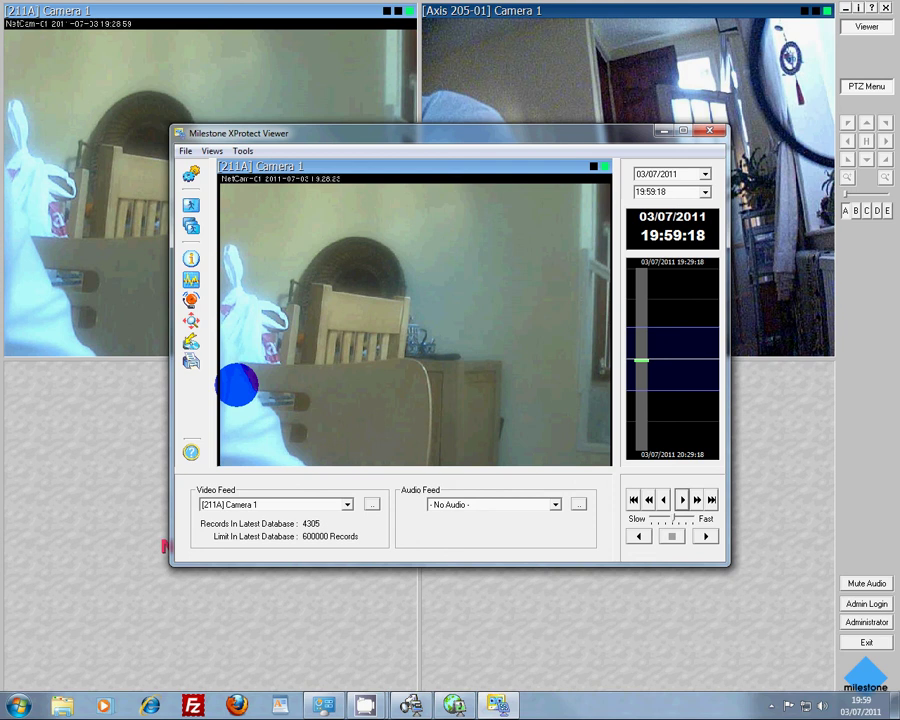
left_click(191, 173)
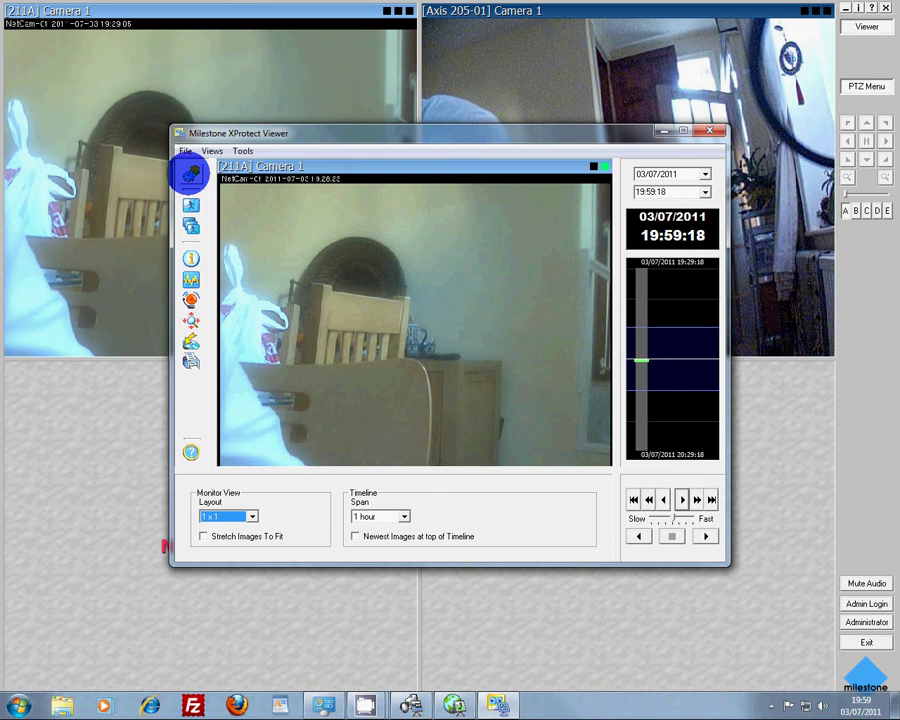
Hide the layout settings, show the motion graph, then list Camera 1's three recorded sequences
left_click(190, 205)
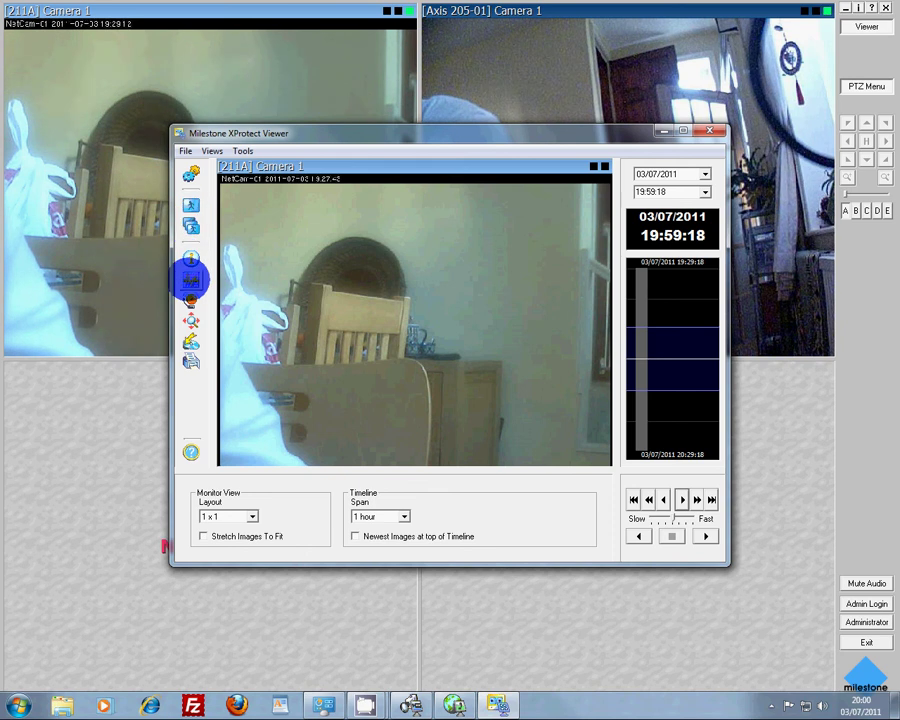
left_click(190, 280)
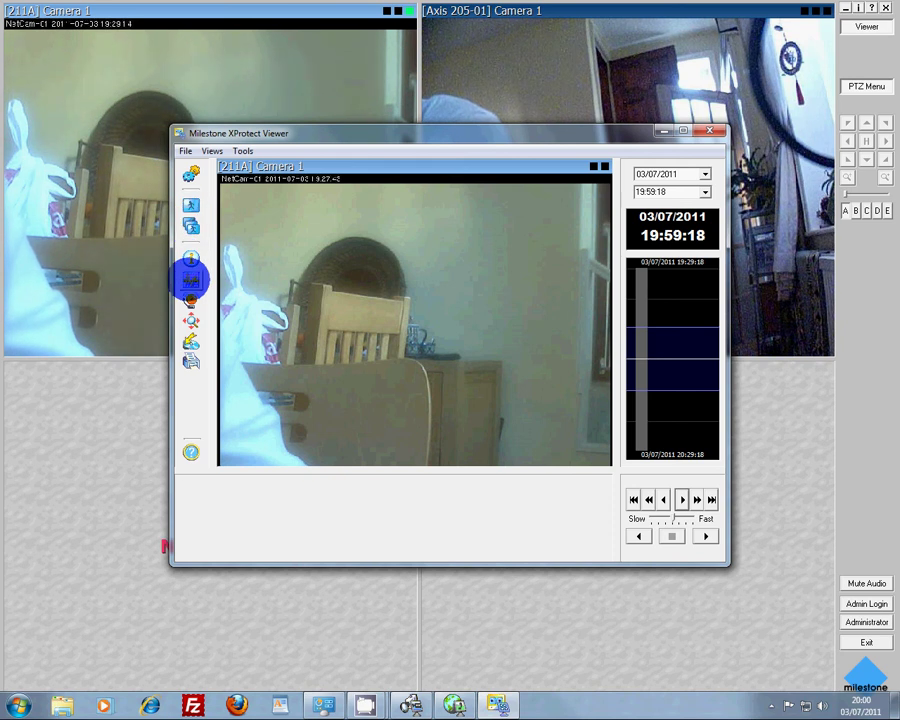
left_click(190, 280)
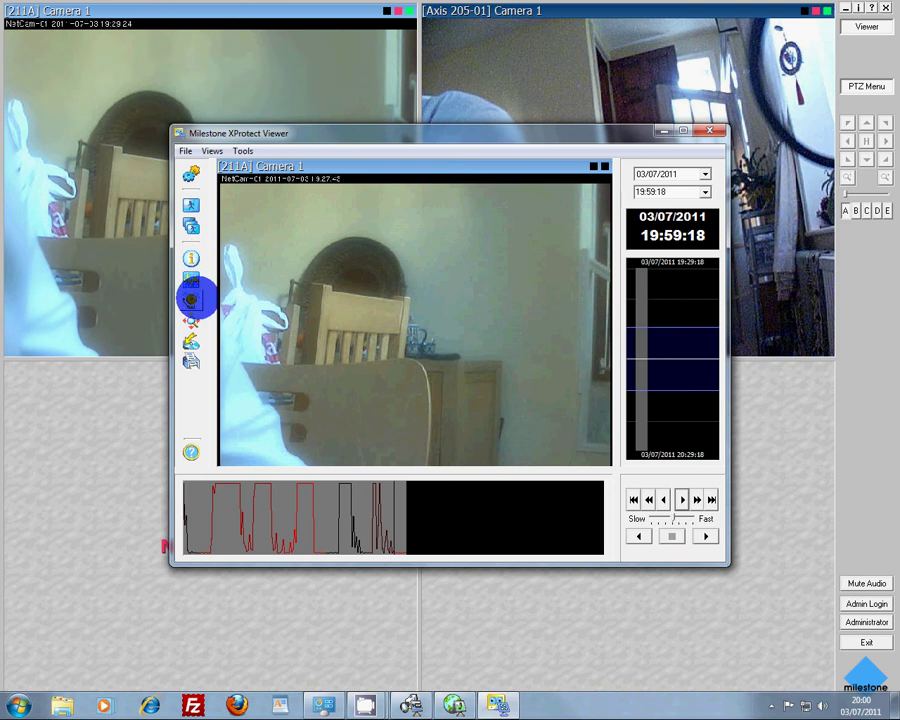
left_click(191, 299)
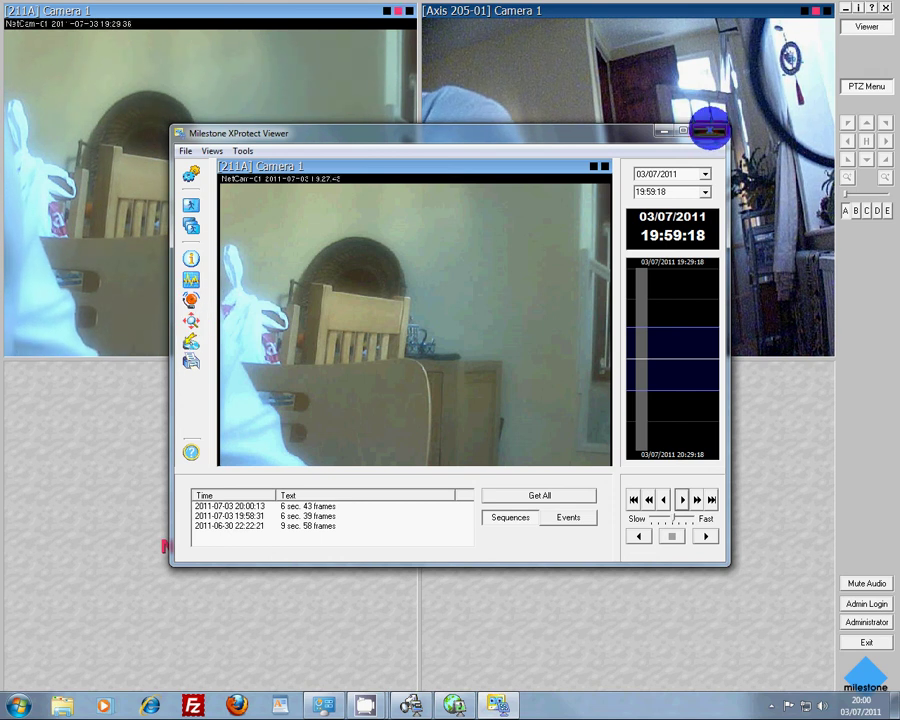
Close the Viewer and bring up the exit confirmation for XProtect Basis+
left_click(709, 130)
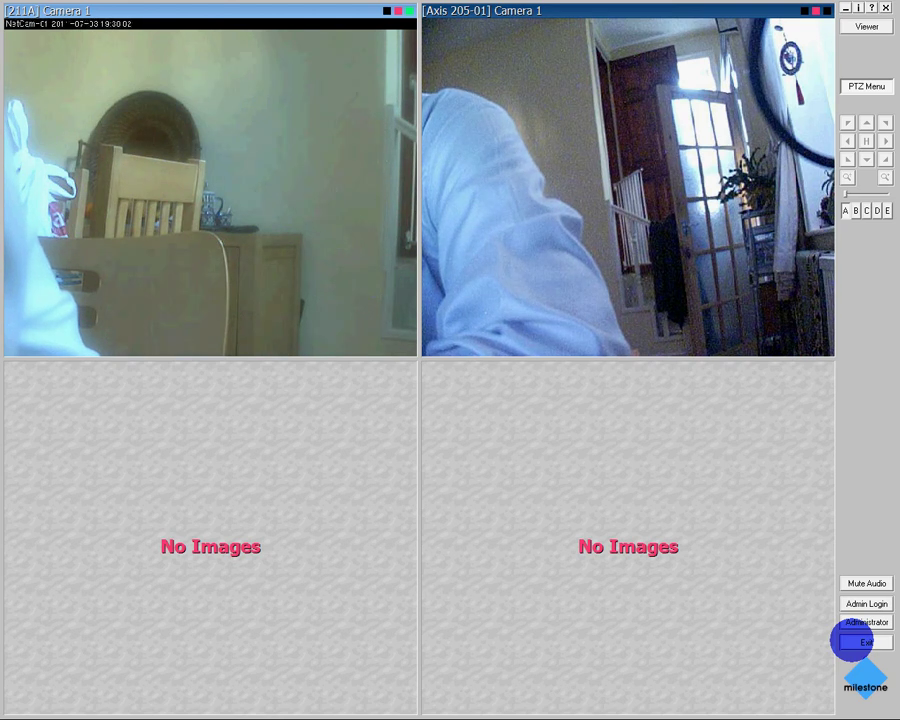
left_click(851, 641)
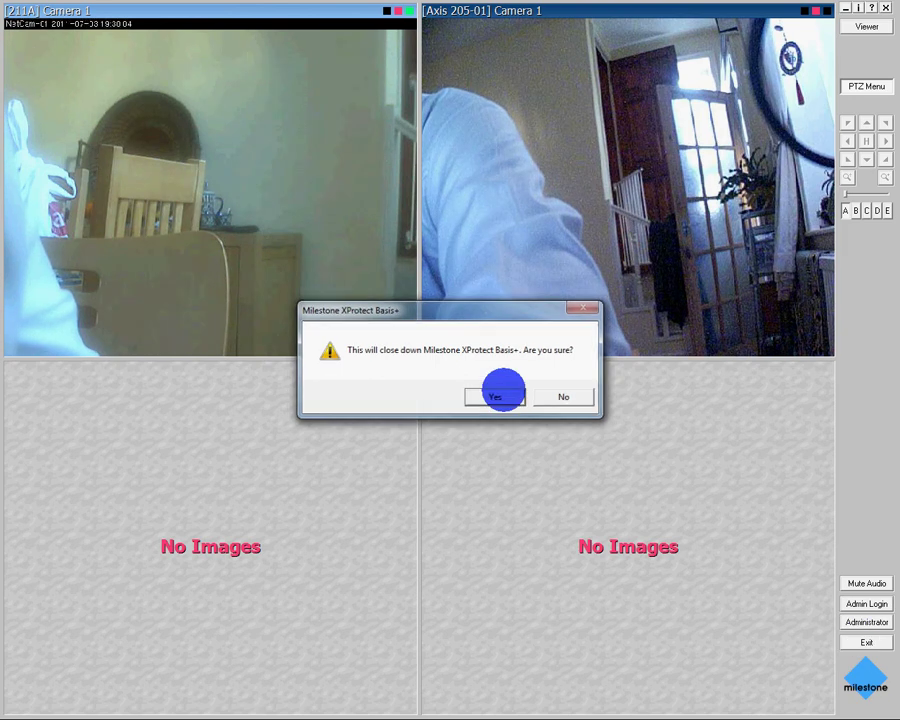